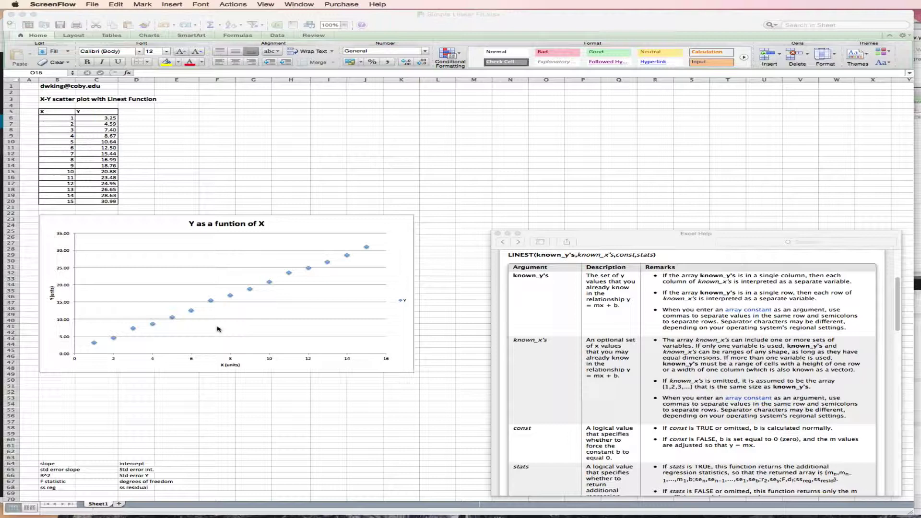
Add a linear trendline to the scatter series showing its equation y = 1.994x + 0.9698 and R².
left_click(230, 298)
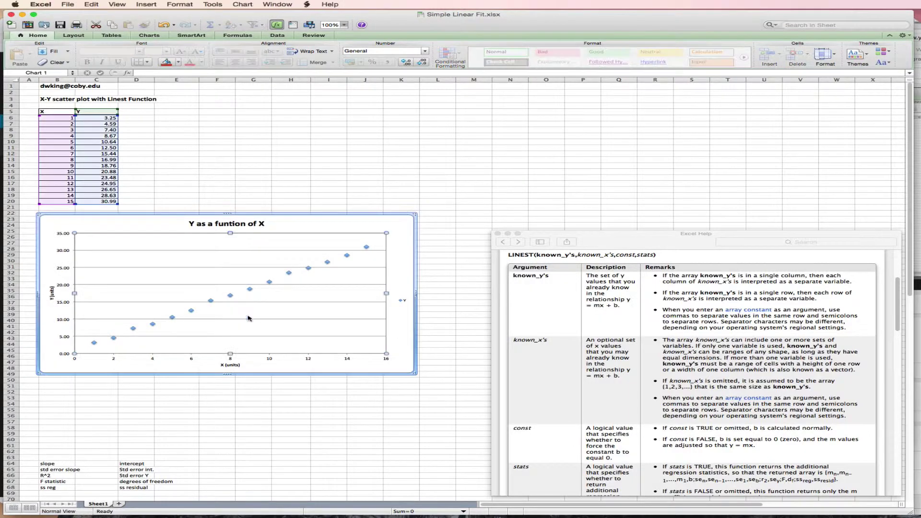
right_click(231, 298)
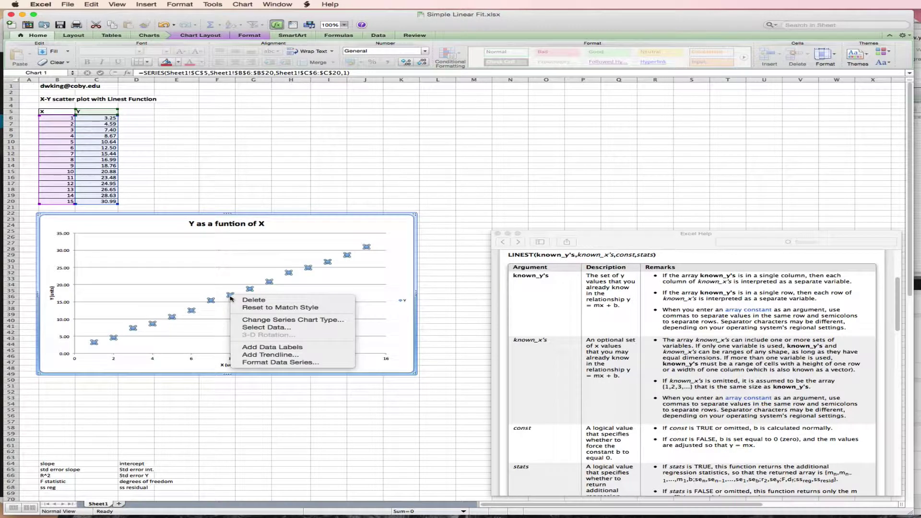
left_click(236, 355)
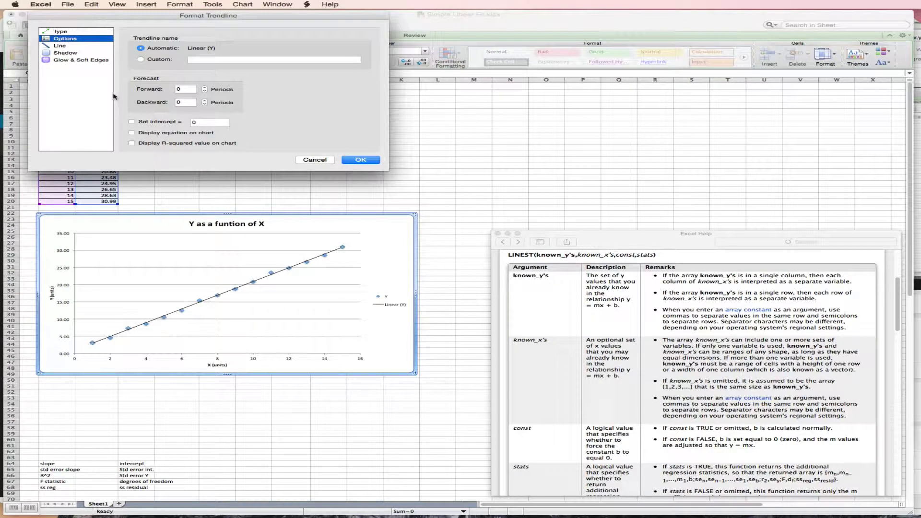
left_click(131, 133)
left_click(133, 143)
left_click(363, 161)
Drag the y = 1.994x + 0.9698, R² = 0.99862 label to the upper-left of the plot.
left_click(312, 247)
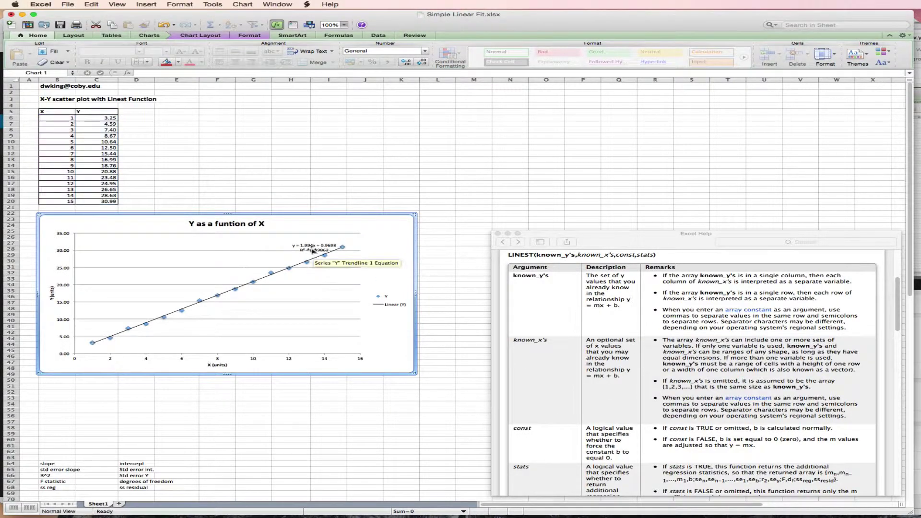
left_click_drag(307, 243, 182, 239)
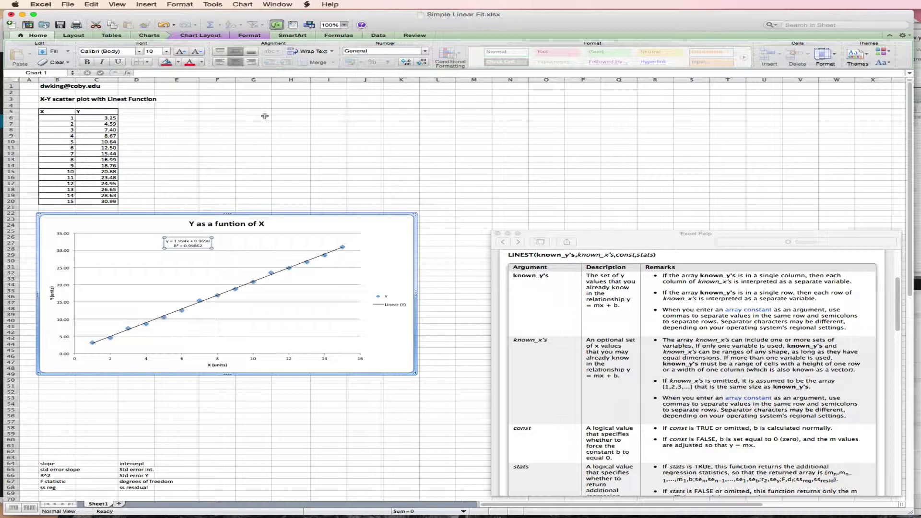
Enter =LINEST(C6:C20,B6:B20,1,1) in F5, returning the slope 1.99403099.
left_click(217, 113)
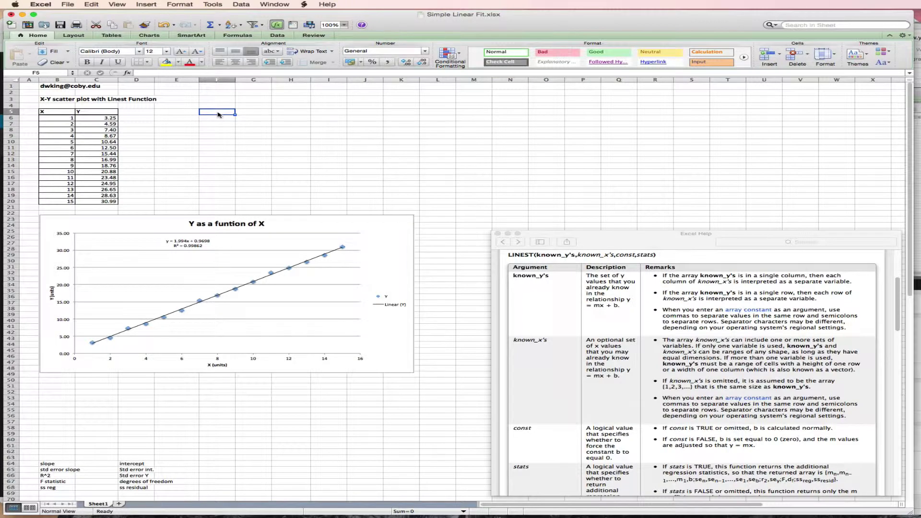
type("=")
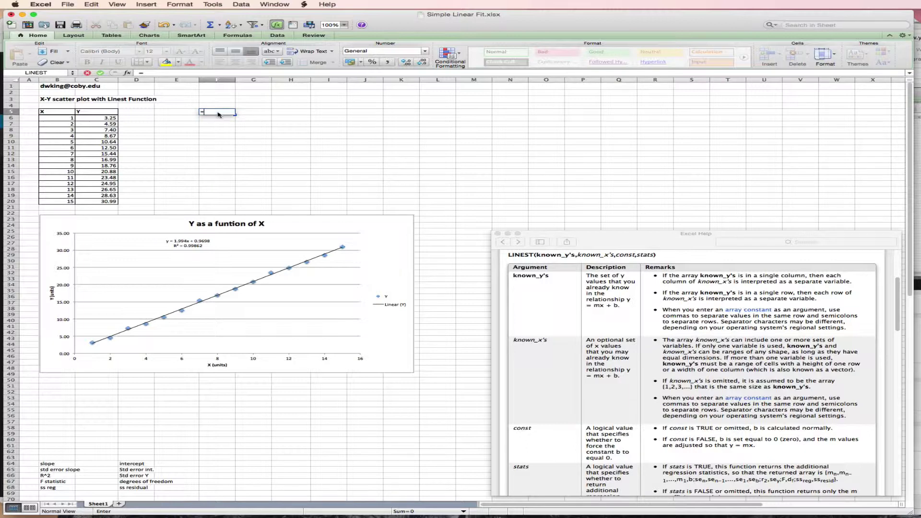
type("linesT")
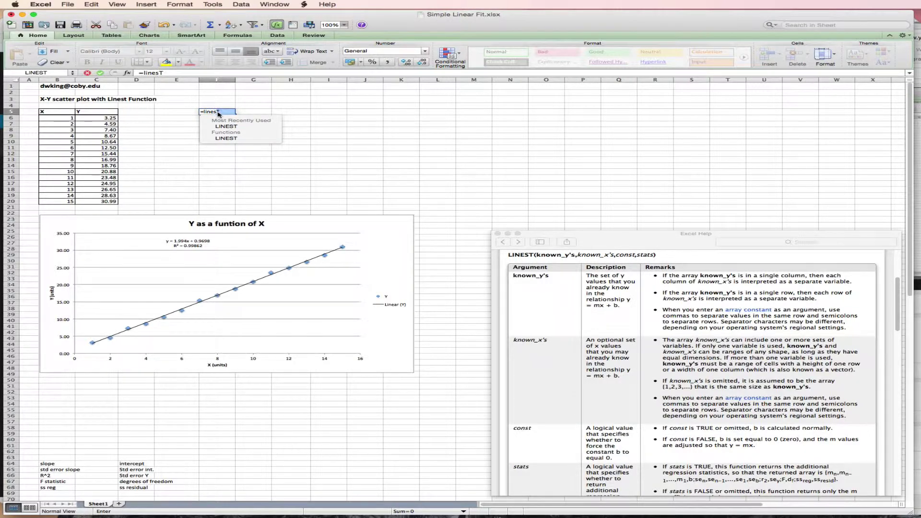
type("t")
left_click(218, 130)
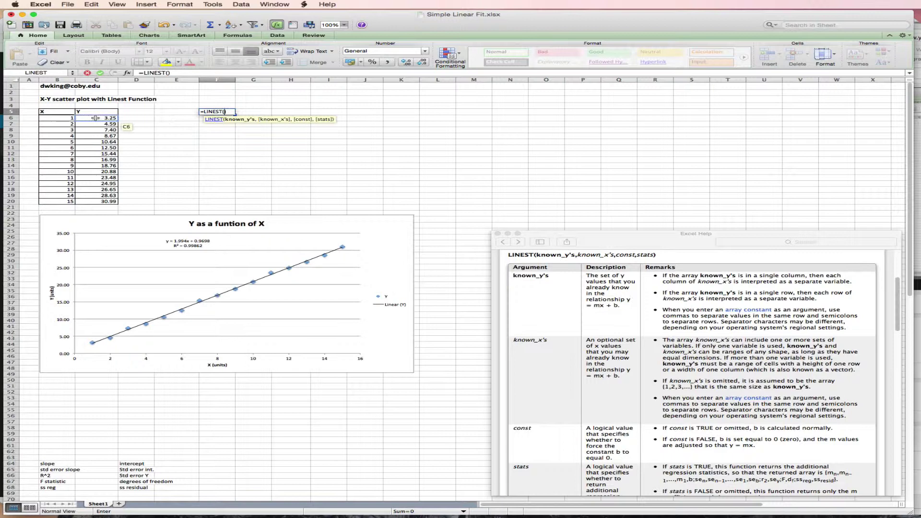
left_click_drag(95, 118, 97, 199)
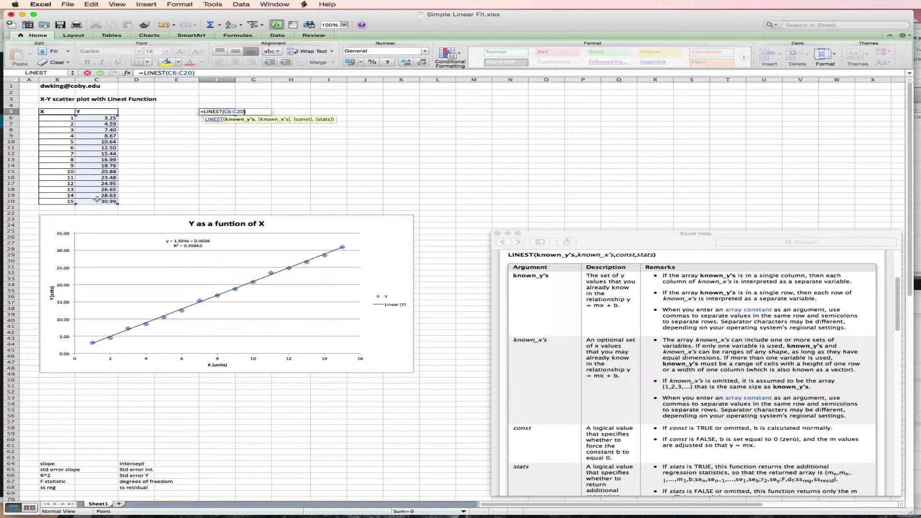
type(",")
left_click_drag(50, 118, 50, 202)
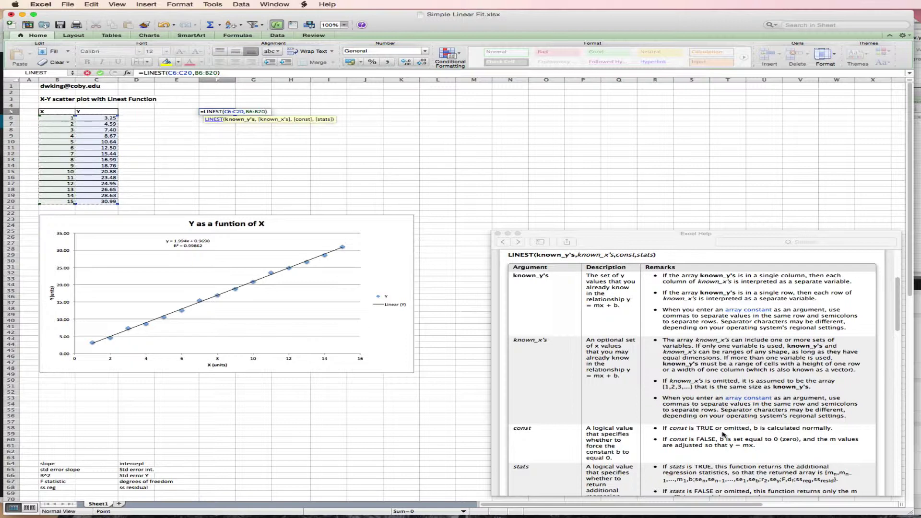
type(",1")
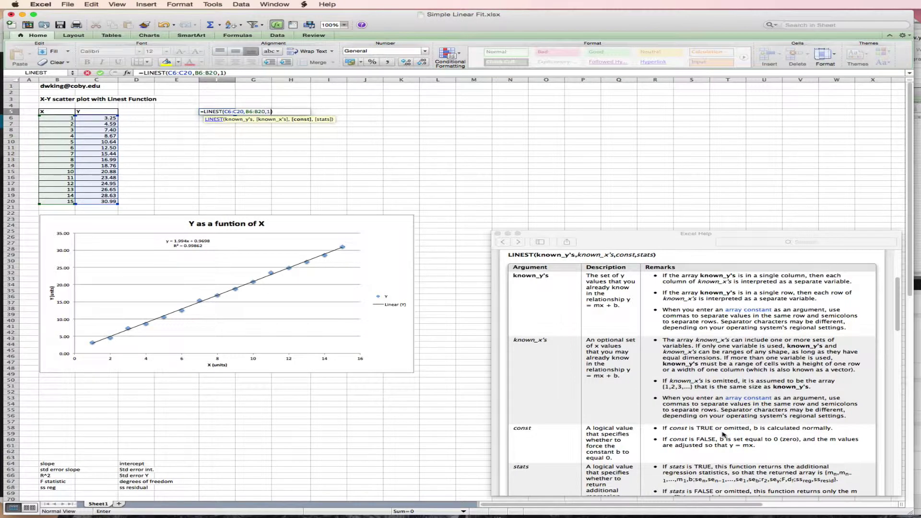
type(",")
type("1")
key("Return")
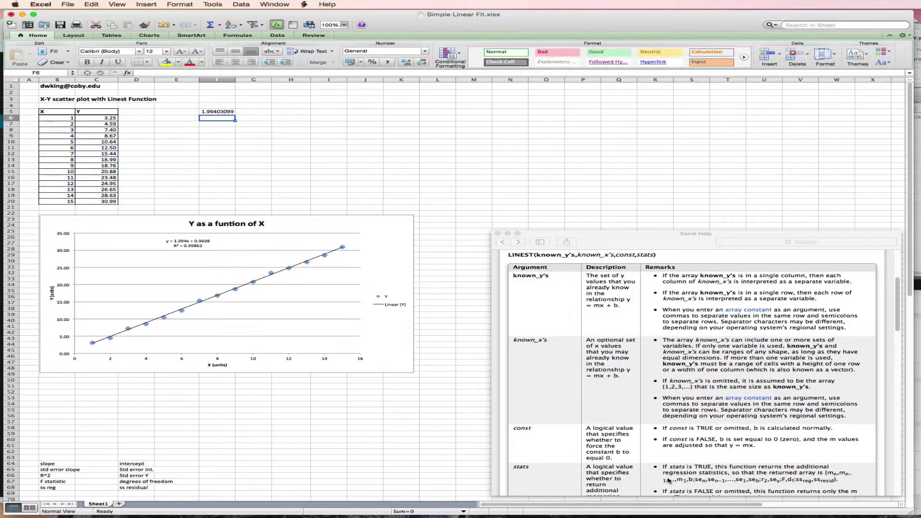
Re-enter the LINEST formula as an array over F5:G9, showing intercept 0.96975145, R² 0.99862012 and F 9408.13973.
left_click(207, 112)
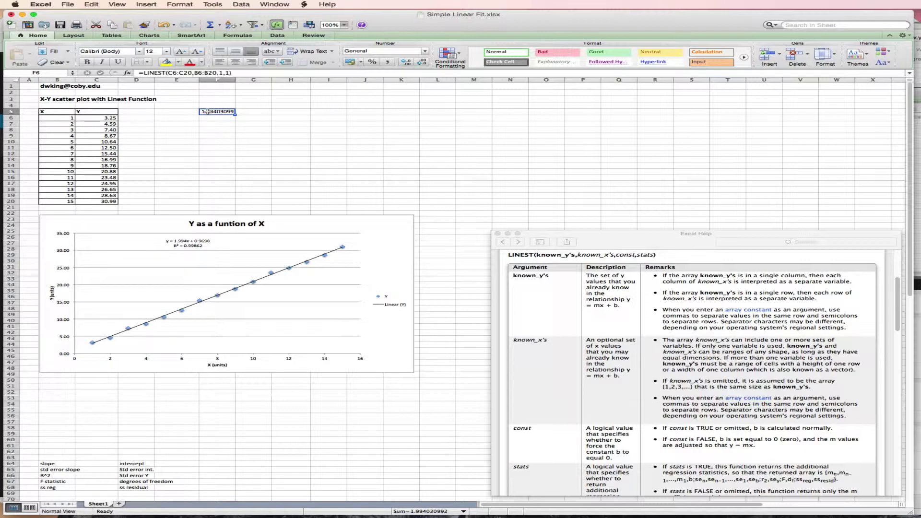
left_click_drag(207, 111, 258, 142)
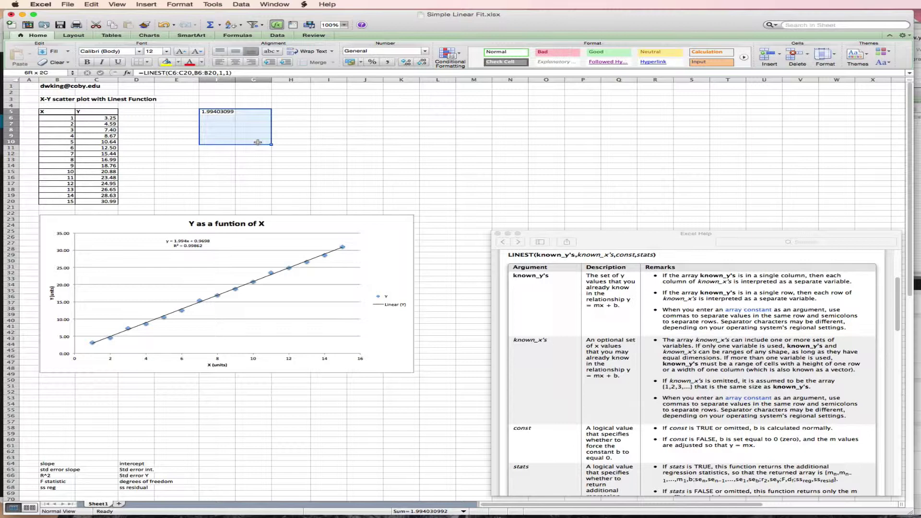
left_click_drag(258, 143, 257, 136)
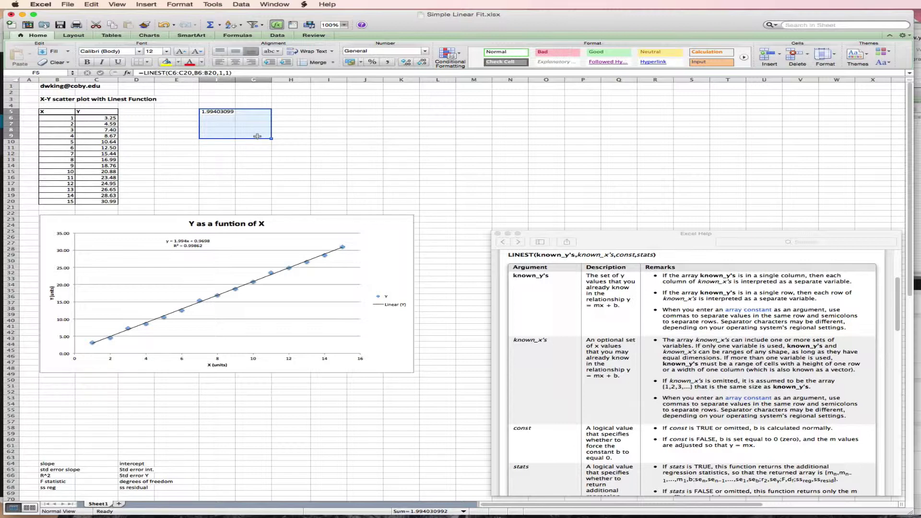
left_click(236, 72)
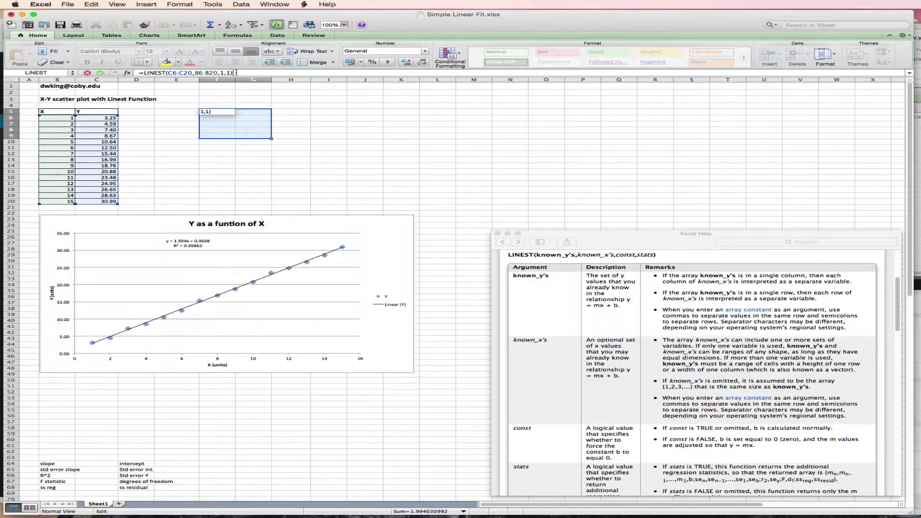
key("ctrl+shift+Return")
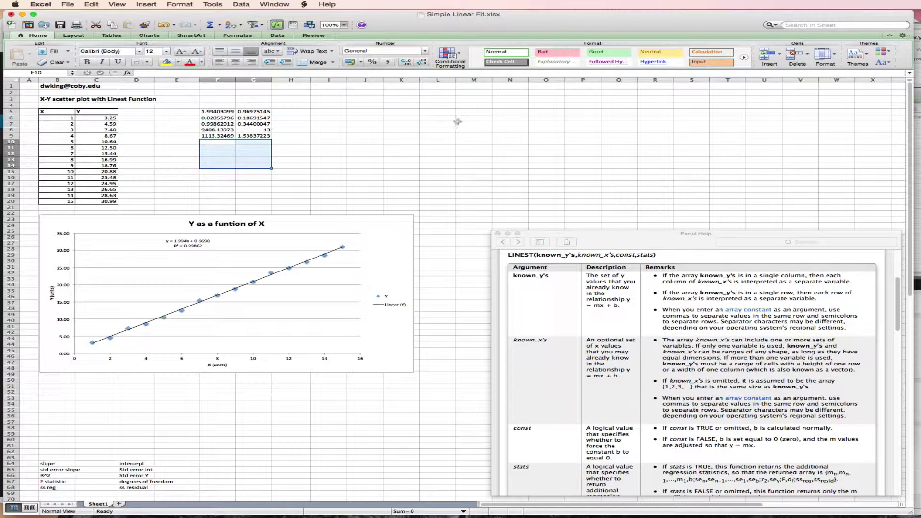
Copy the labels slope through ss reg from B64:B68 into E5:E9.
scroll(625, 316, "down", 3)
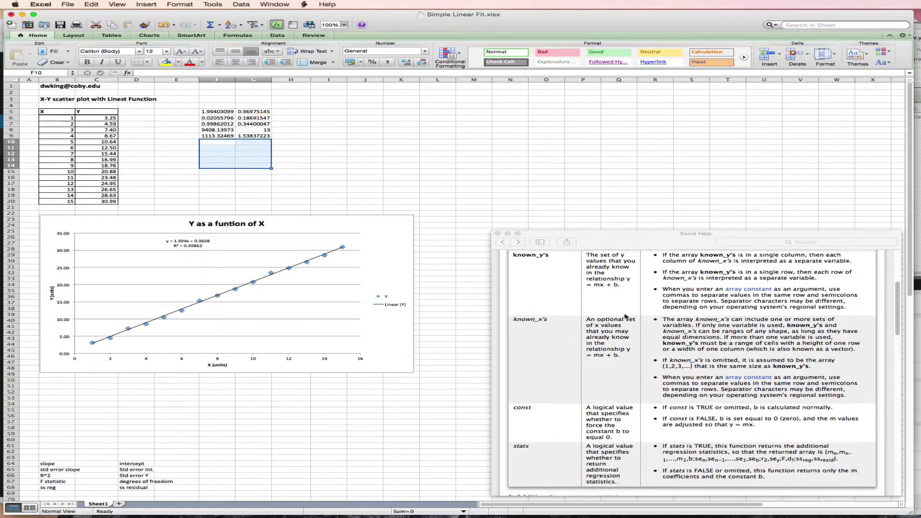
scroll(624, 317, "up", 3)
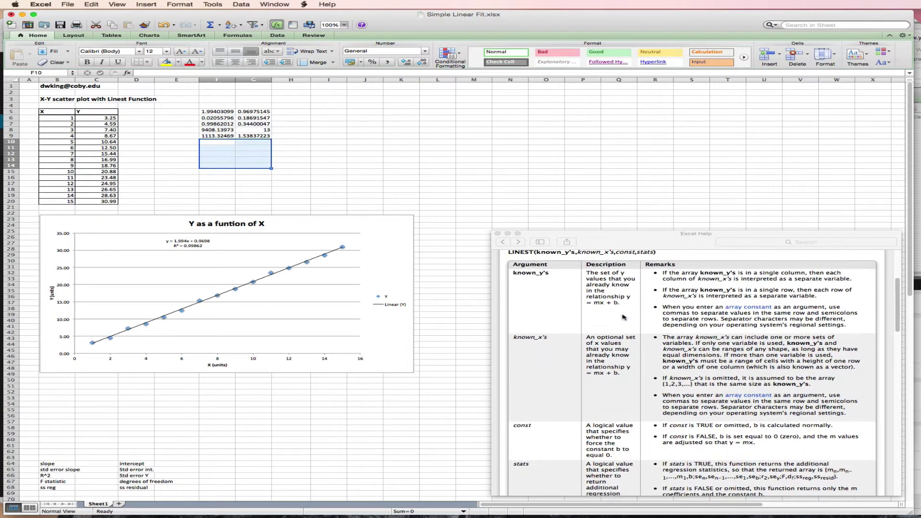
left_click_drag(53, 464, 54, 487)
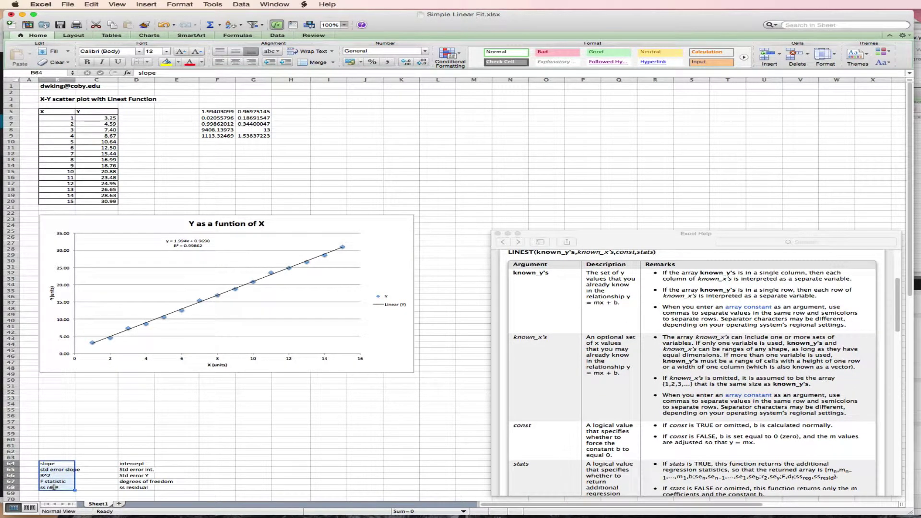
key("super+c")
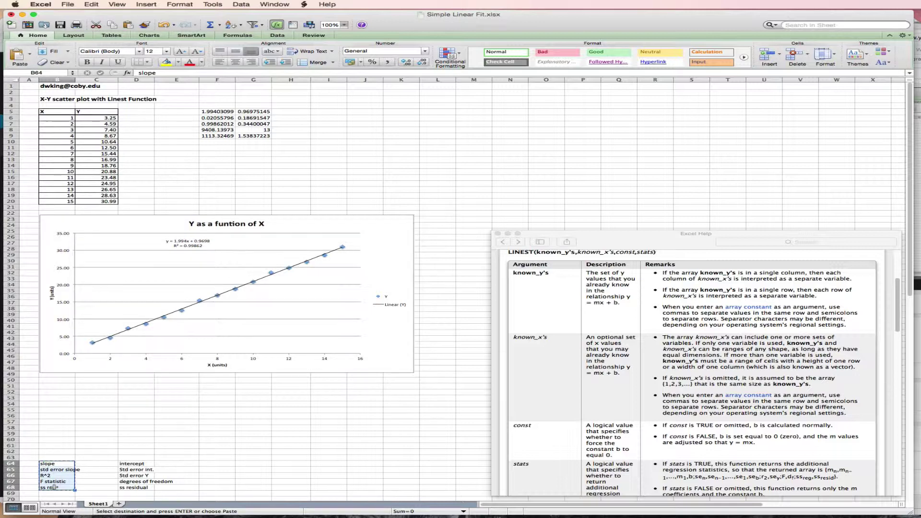
left_click(176, 117)
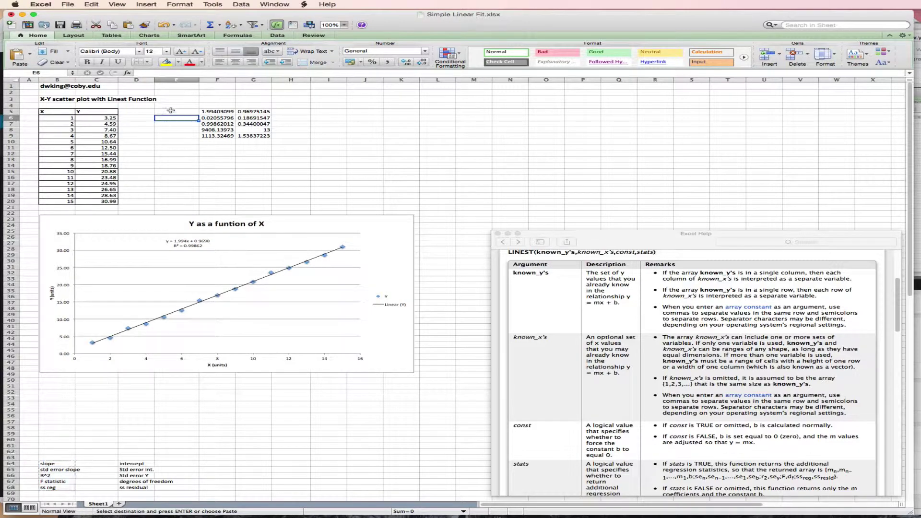
left_click(171, 111)
key("super+v")
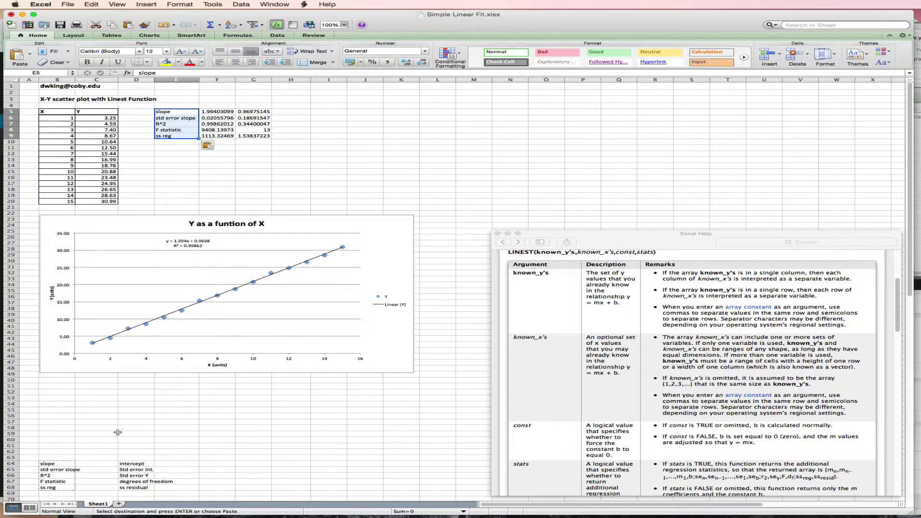
Move the labels intercept through ss residual from D64:D68 into H5:H9.
left_click_drag(129, 463, 136, 488)
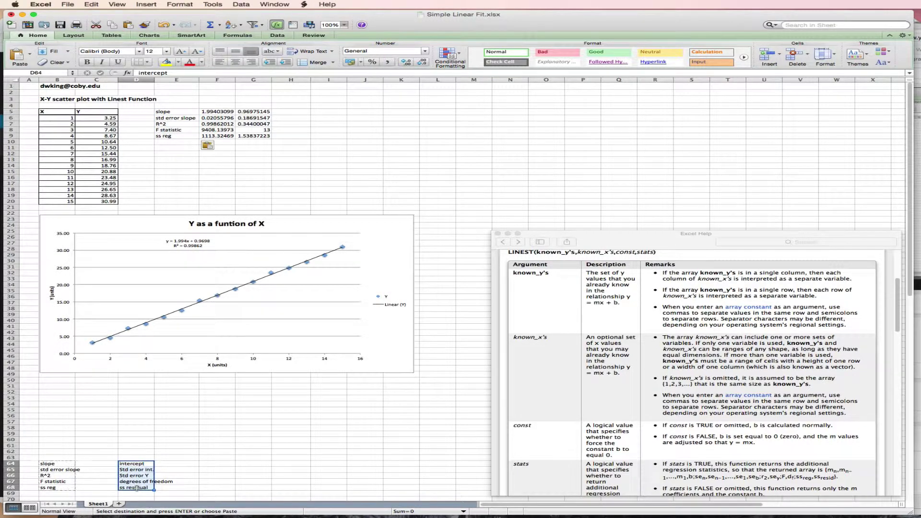
left_click(290, 112)
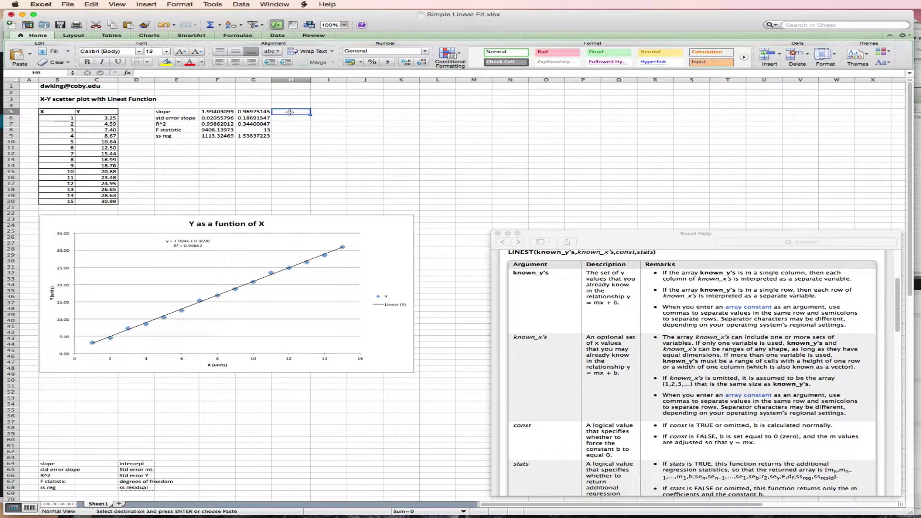
key("super+v")
left_click(281, 153)
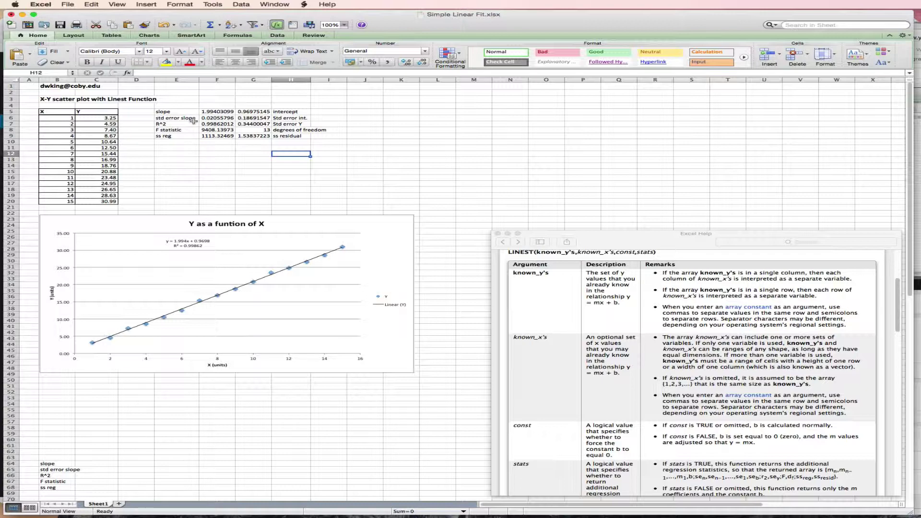
scroll(214, 122, "right", 2)
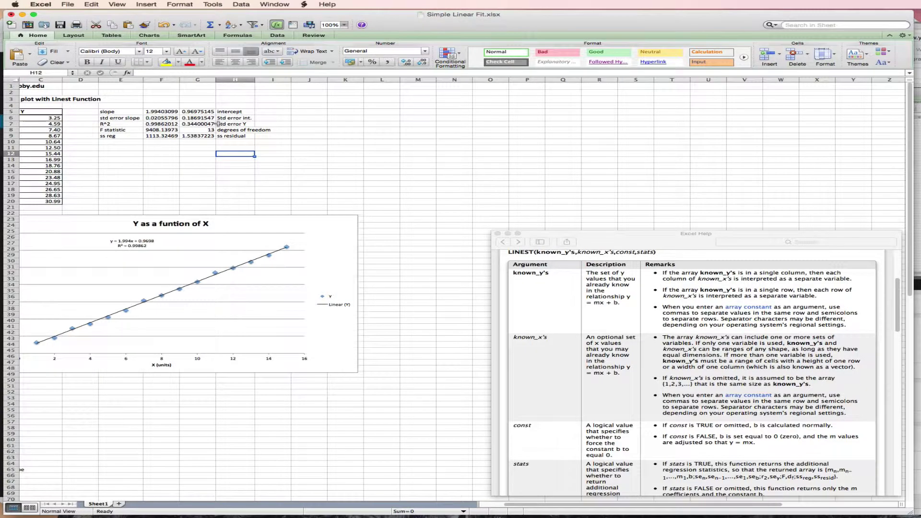
scroll(219, 123, "left", 2)
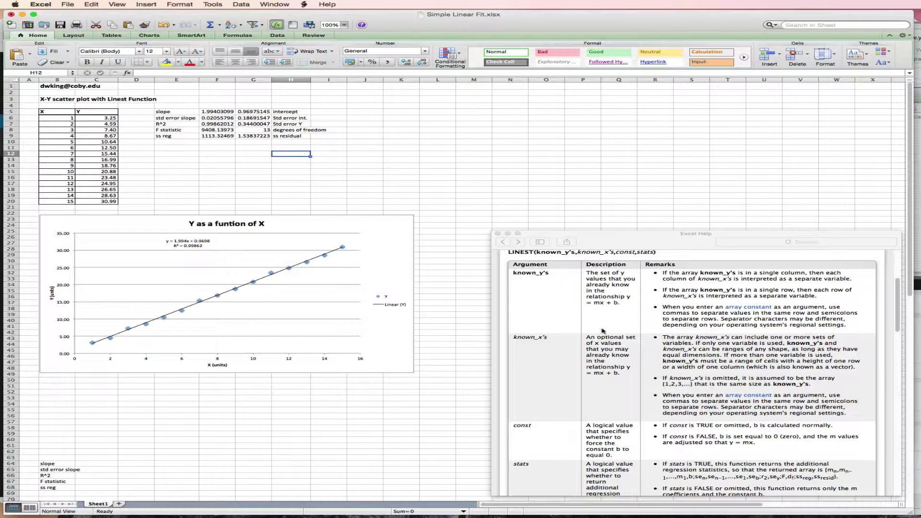
scroll(603, 330, "down", 5)
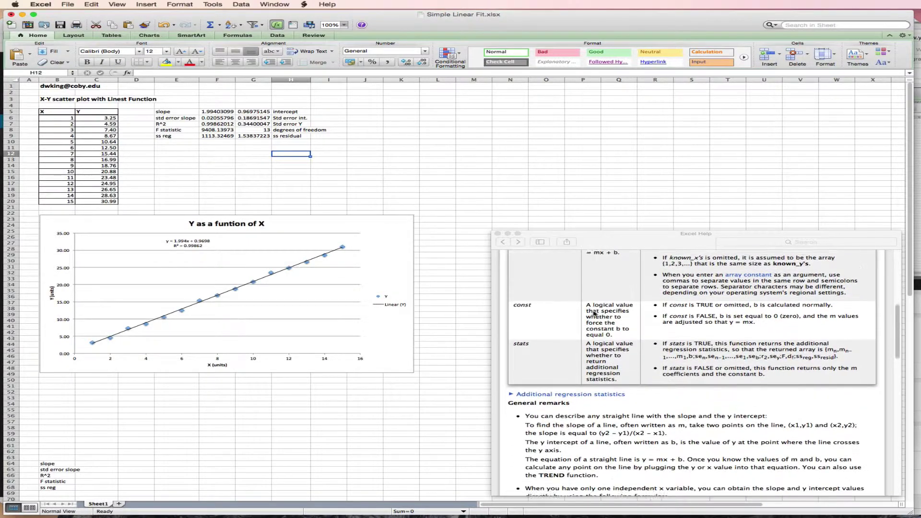
scroll(594, 313, "down", 1)
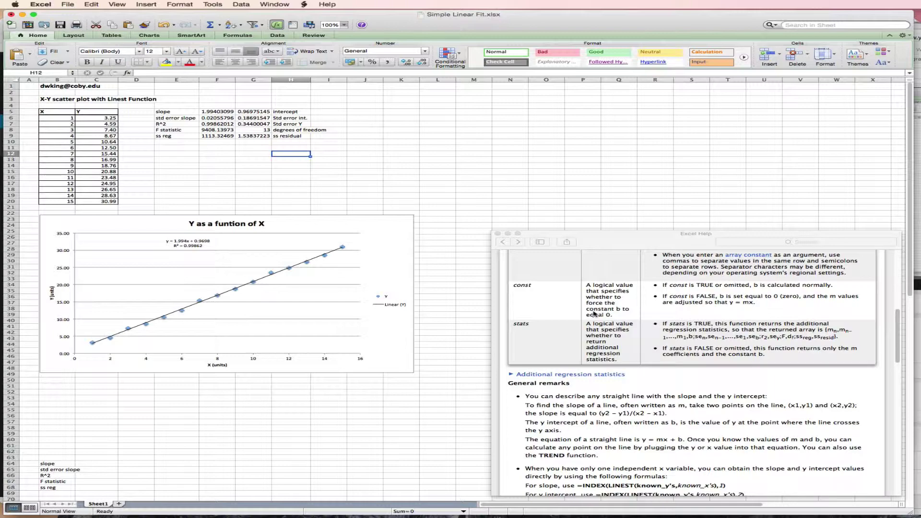
scroll(594, 314, "up", 6)
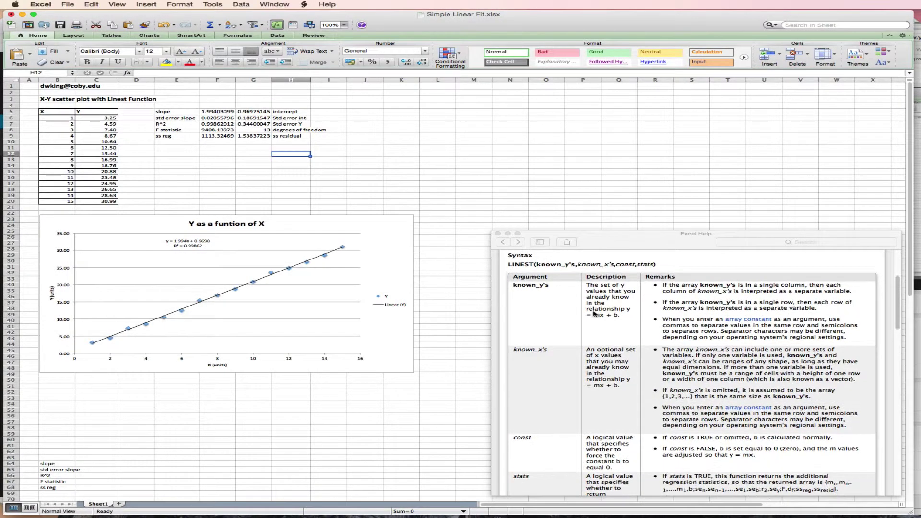